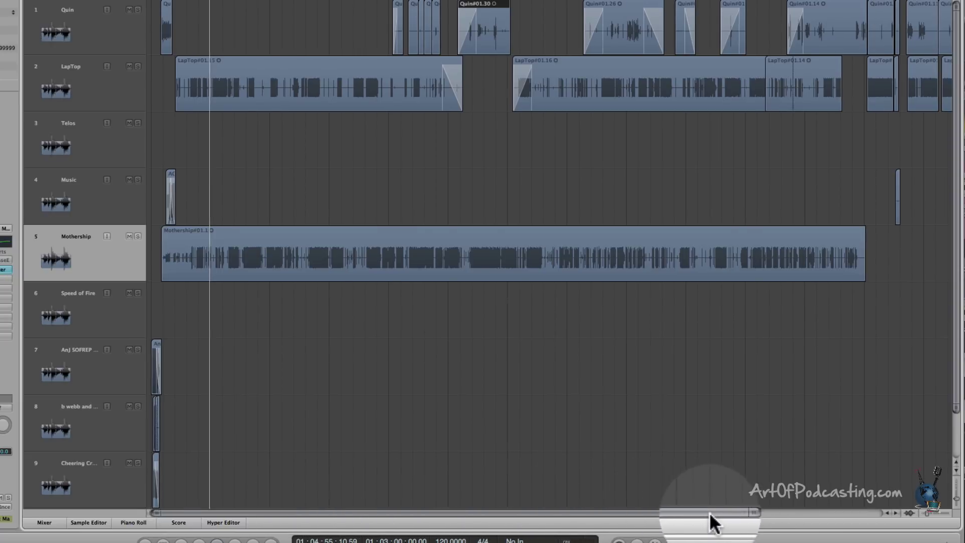
- Zoom in horizontally and enlarge the track lanes around the Mothership#01.1 region
left_click_drag(710, 512, 658, 527)
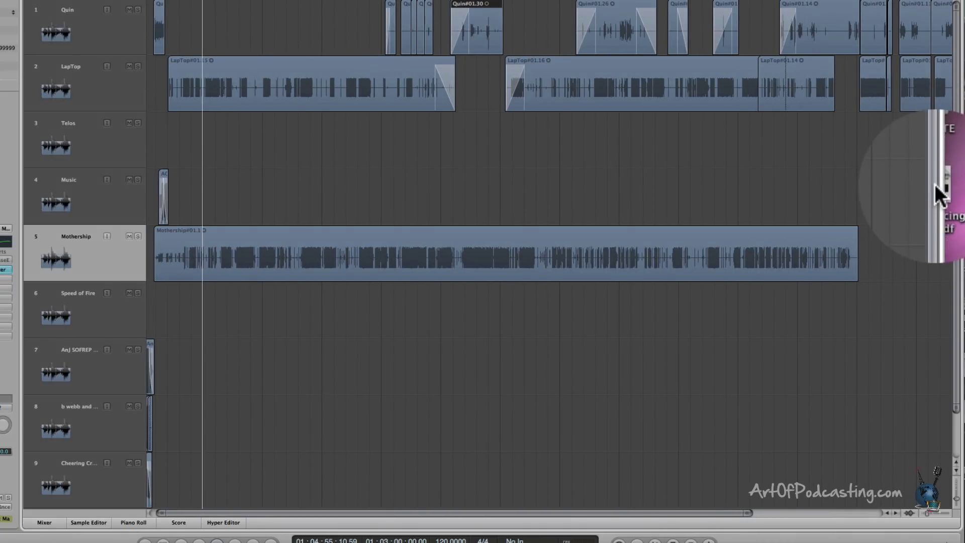
left_click_drag(751, 513, 532, 508)
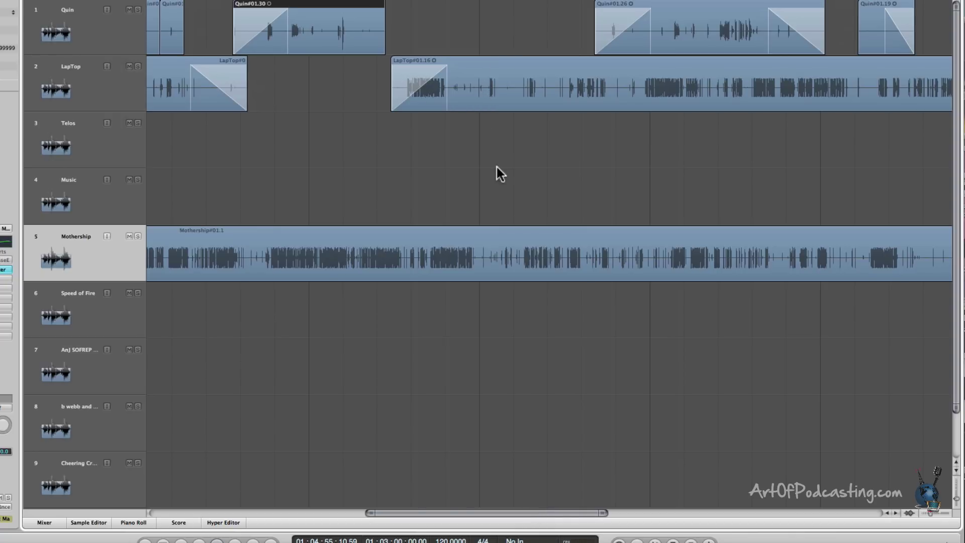
left_click_drag(495, 512, 402, 528)
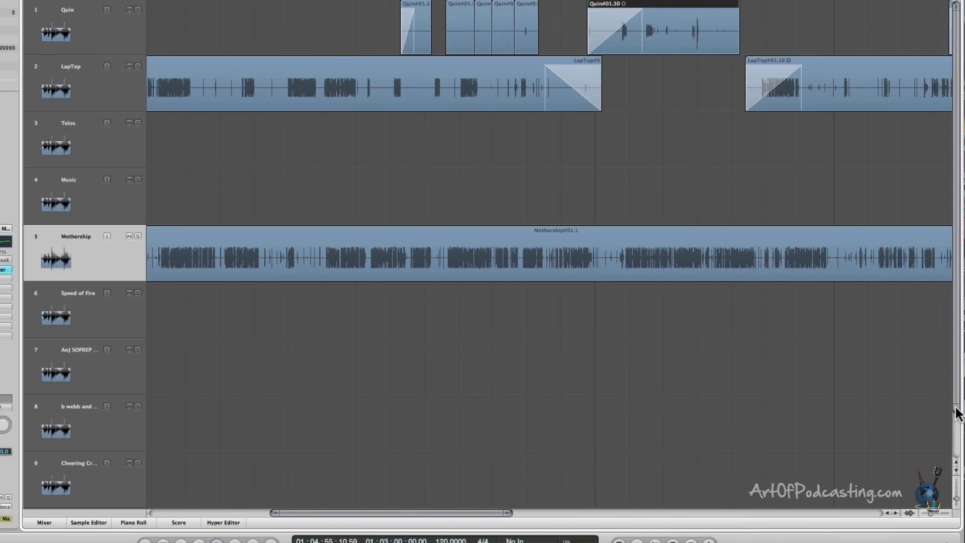
scroll(958, 418, "down", 3)
scroll(958, 402, "up", 4)
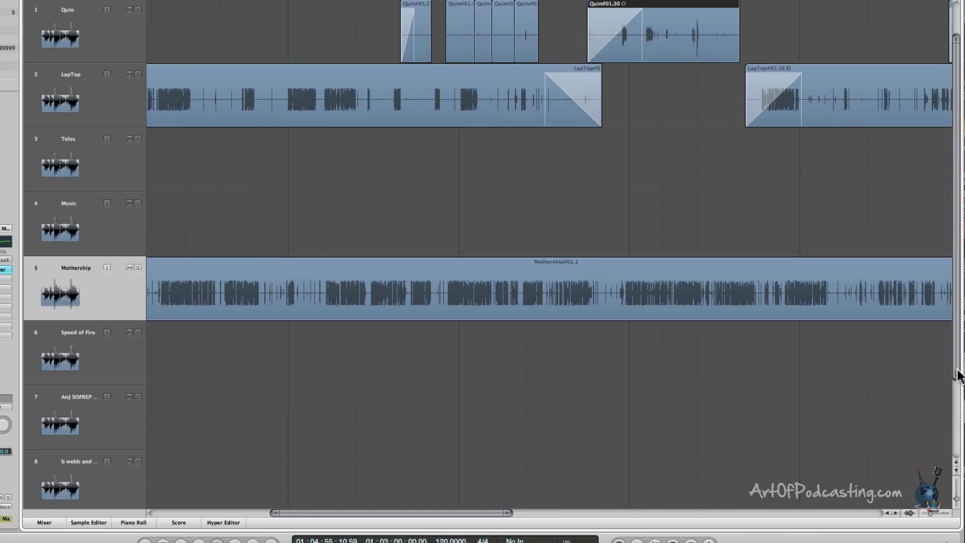
left_click_drag(962, 141, 955, 177)
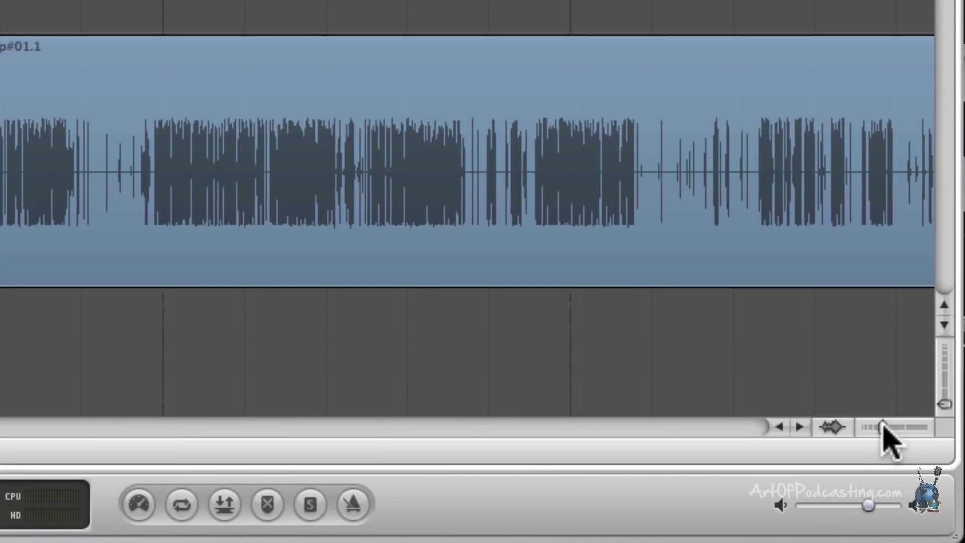
- Zoom out so all nine tracks and about fifty minutes are visible
mouse_move(885, 426)
left_mouse_down()
mouse_move(907, 426)
mouse_move(902, 434)
left_mouse_up()
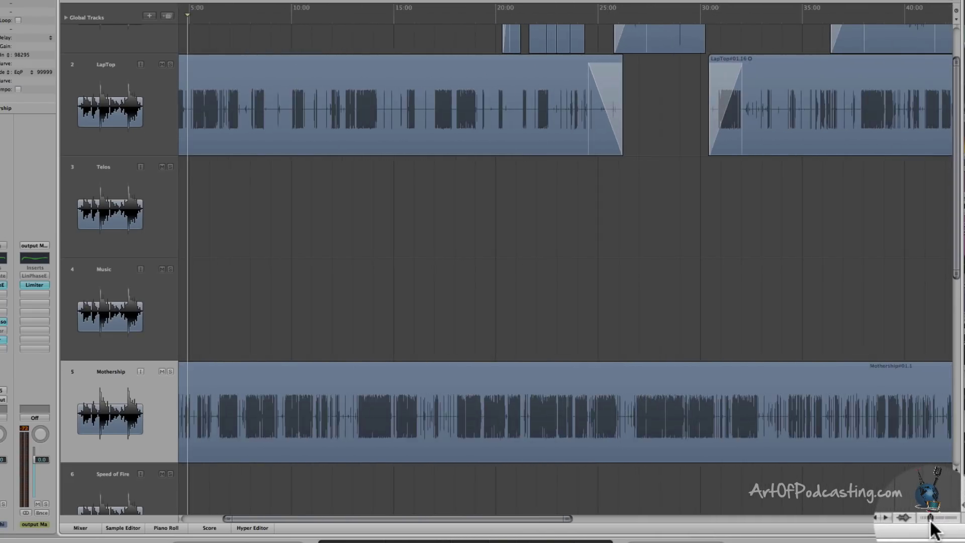
left_click_drag(946, 517, 943, 500)
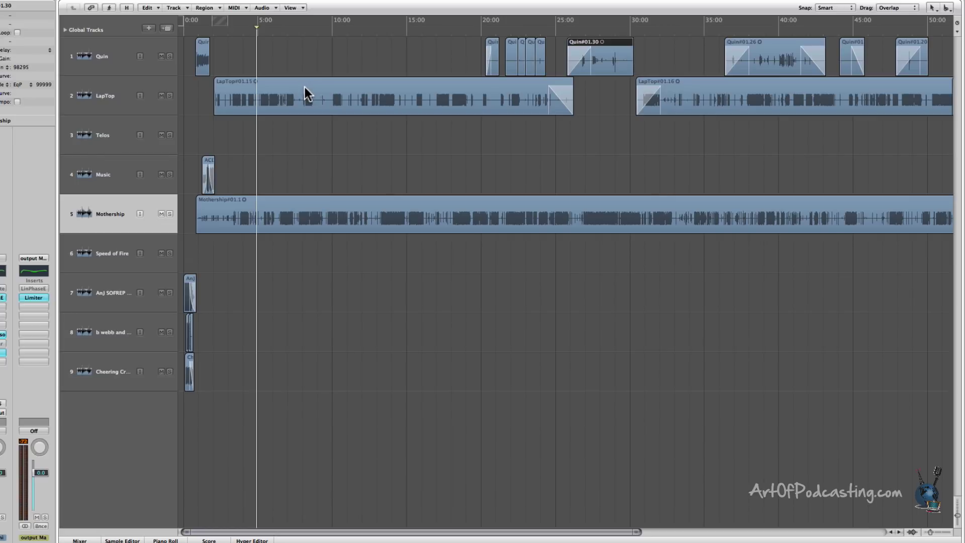
- Zoom in with a Control-Option rectangle over the opening Quin#04 and LapTop#01.15 regions
key("ctrl+alt")
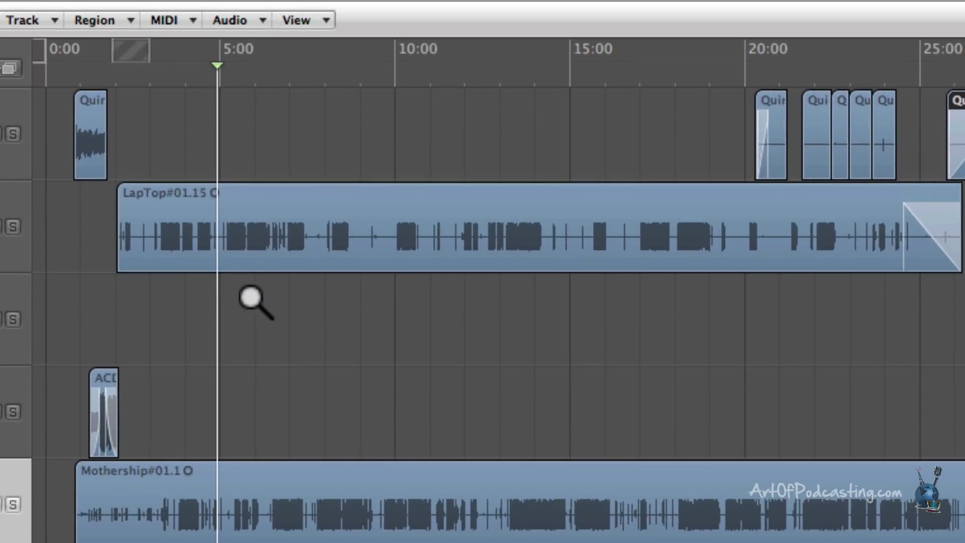
left_click_drag(275, 128, 241, 111)
left_click_drag(182, 262, 48, 67)
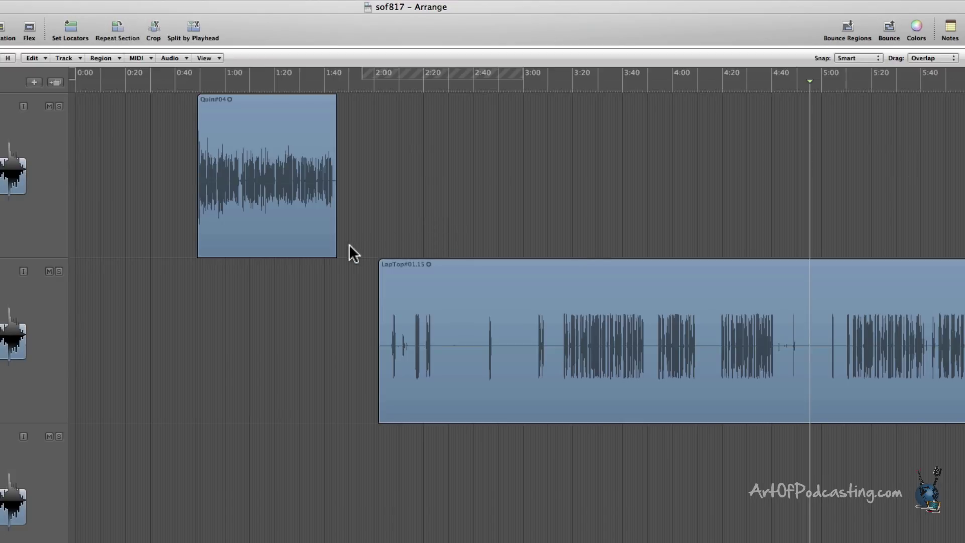
- Trim the end of Quin#04 and the start of LapTop#01.15
mouse_move(334, 254)
left_mouse_down()
mouse_move(291, 254)
mouse_move(330, 252)
left_mouse_up()
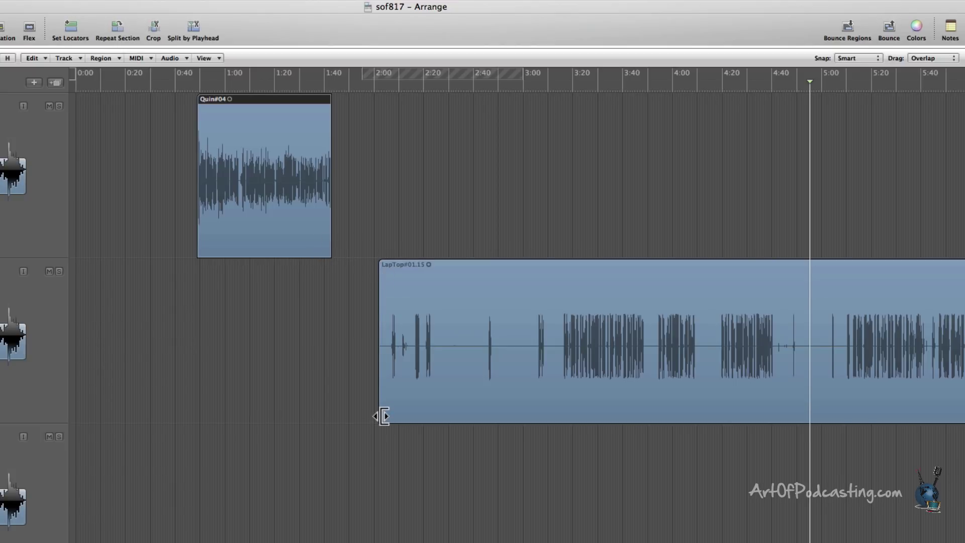
left_click_drag(384, 416, 359, 252)
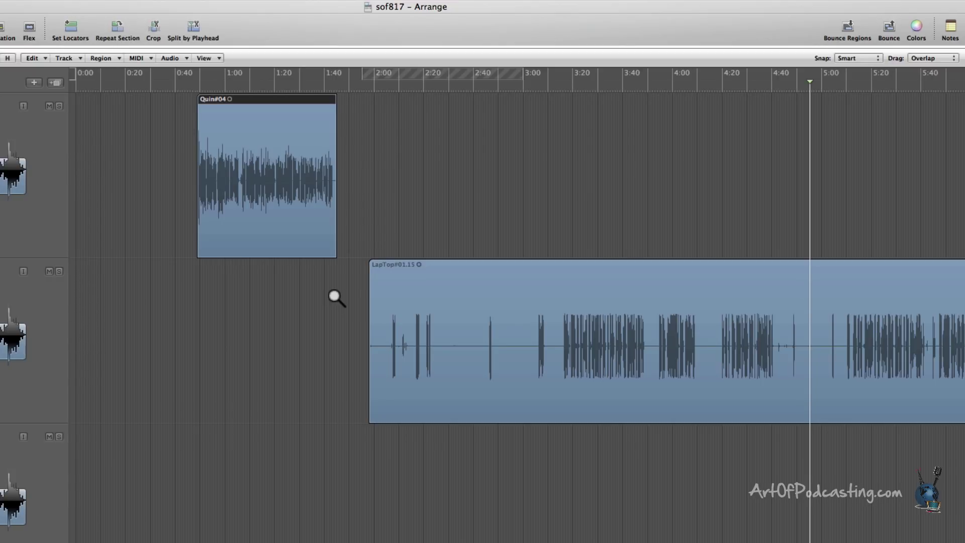
left_click(335, 297, "ctrl+alt")
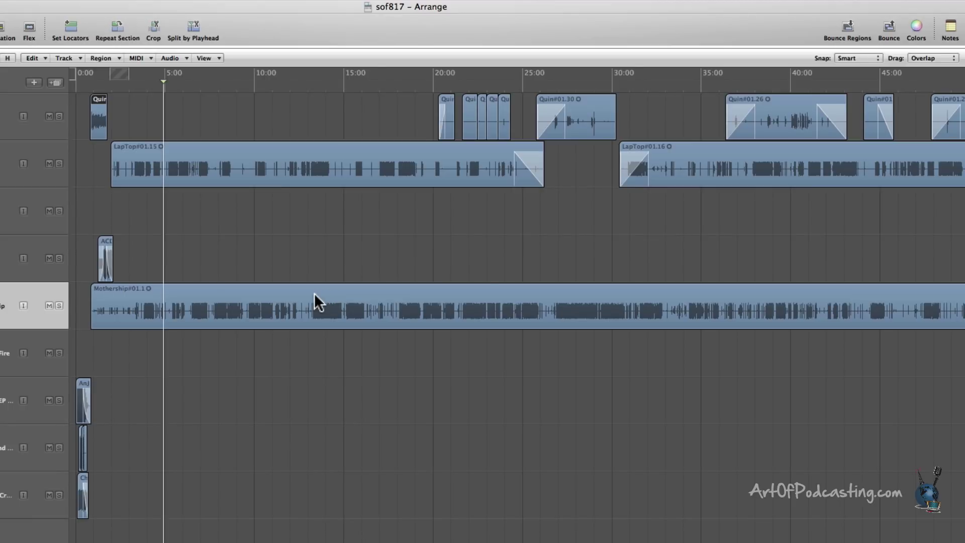
left_click(405, 370)
- Shorten the end of the AnJ SOFREP PODCAST Music For Final Cut region
left_click_drag(560, 200, 500, 87)
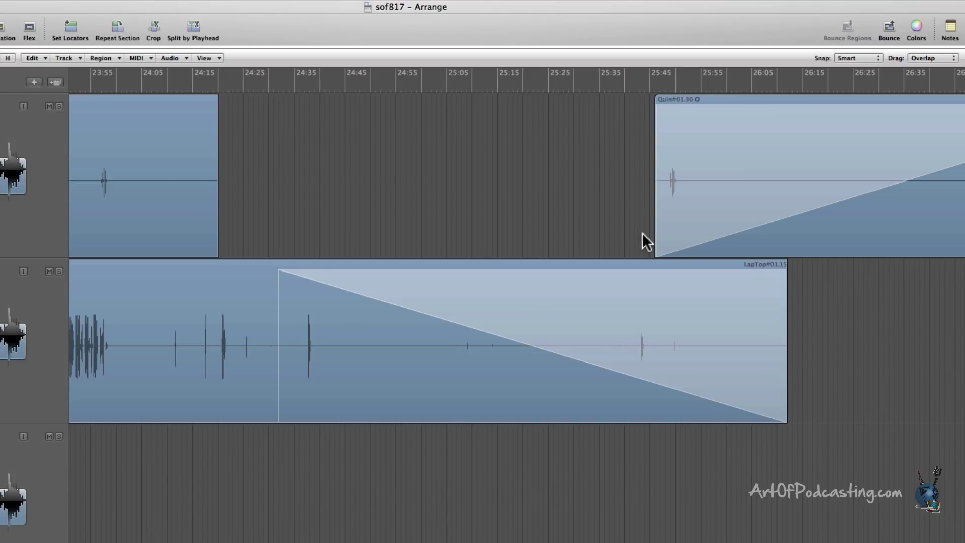
left_click(601, 262, "ctrl+alt")
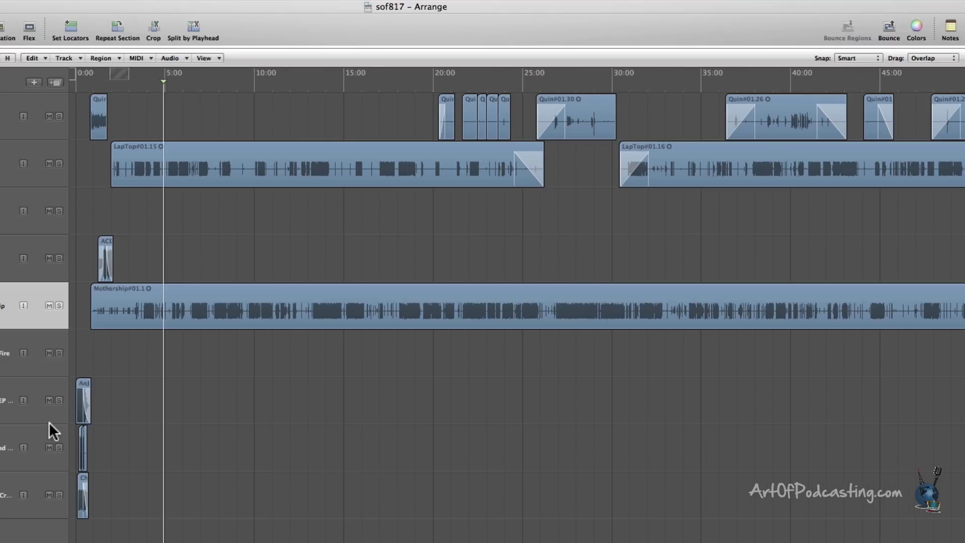
left_click_drag(116, 455, 71, 366)
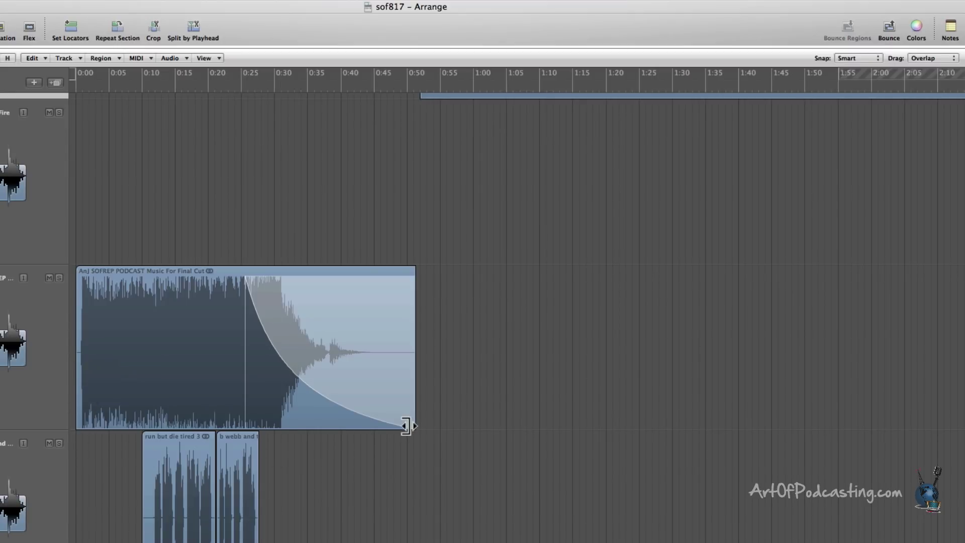
left_click_drag(412, 424, 356, 423)
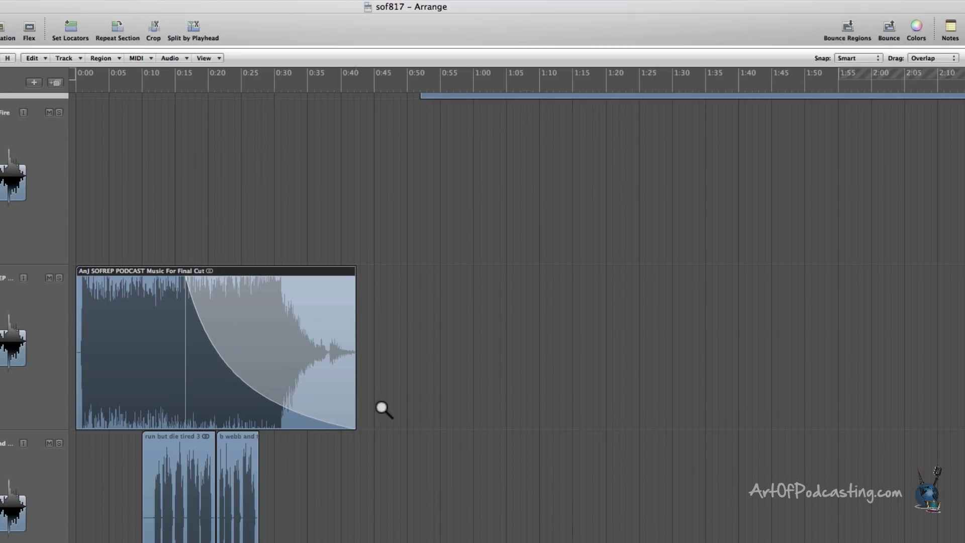
left_click(472, 194, "ctrl+alt")
scroll(806, 243, "right", 10)
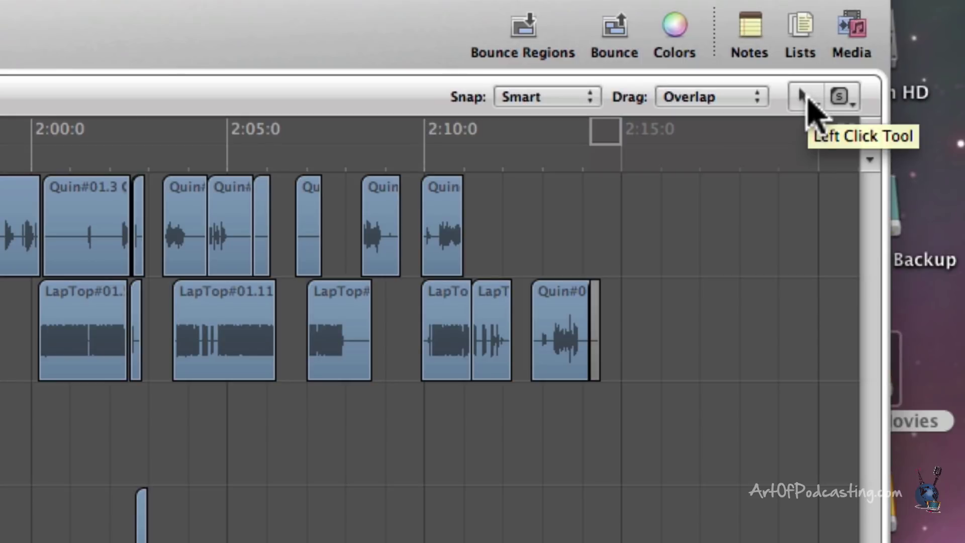
- Set the Command-click tool to the Scissors Tool, replacing the Solo Tool
left_click(807, 97)
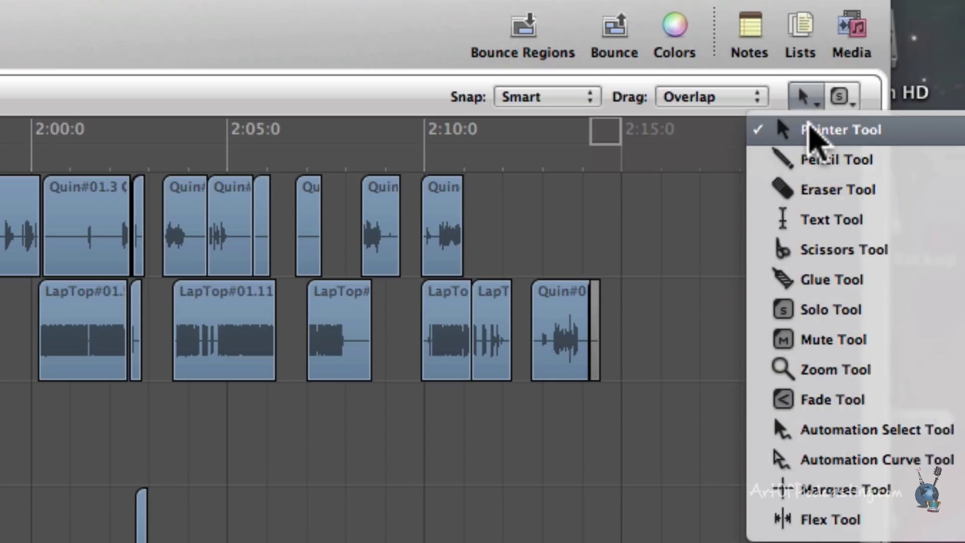
left_click(807, 97)
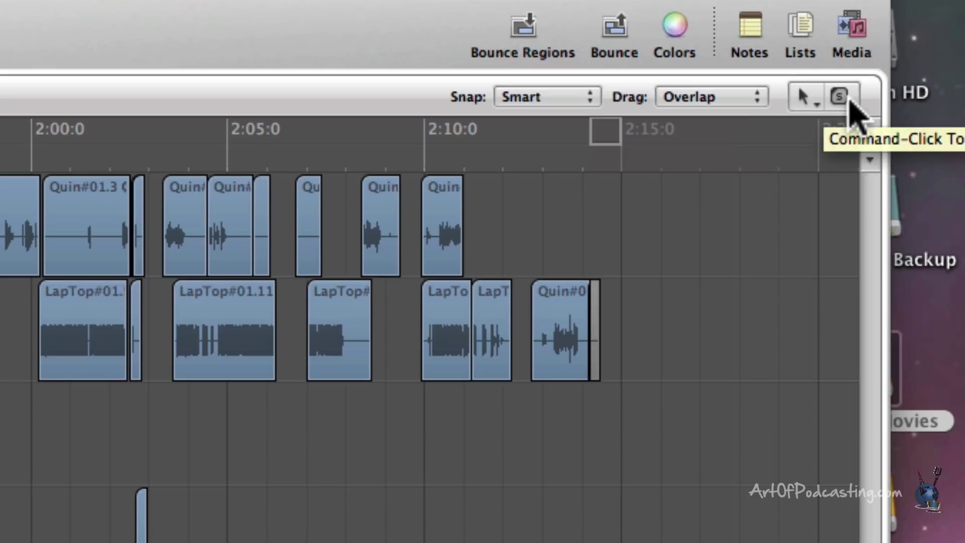
left_click(850, 99)
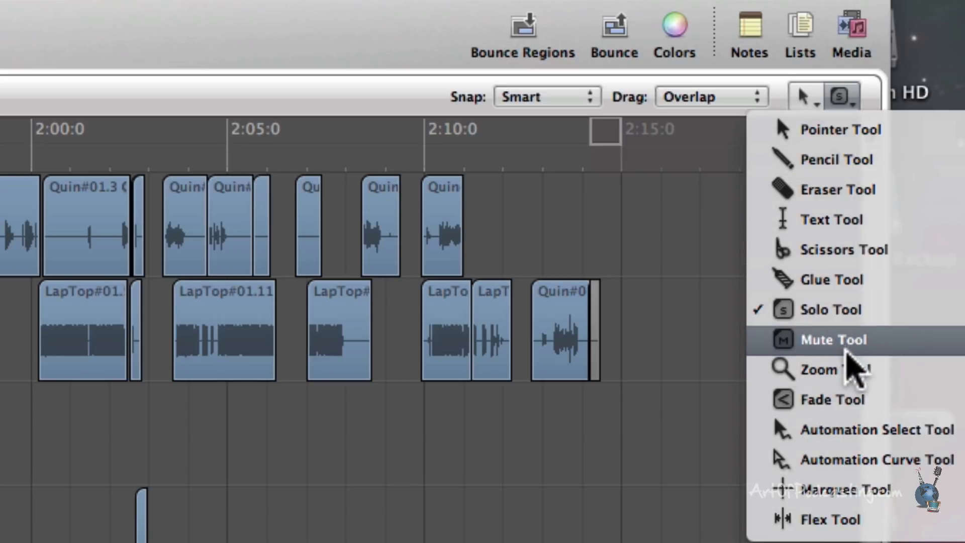
left_click(837, 250)
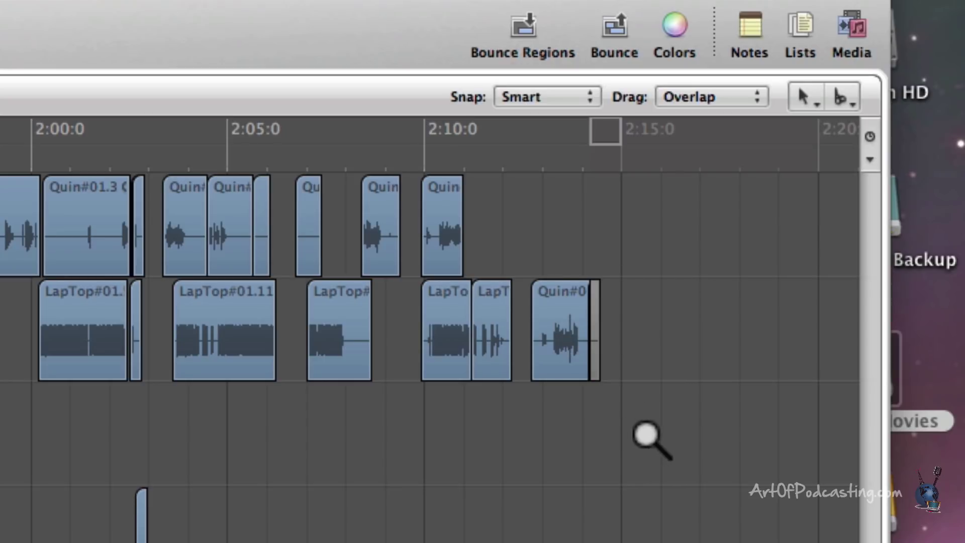
- Move Quin#01.47 onto the Quin track and shift the Quin region to about 2:12:14
left_click_drag(647, 435, 502, 209)
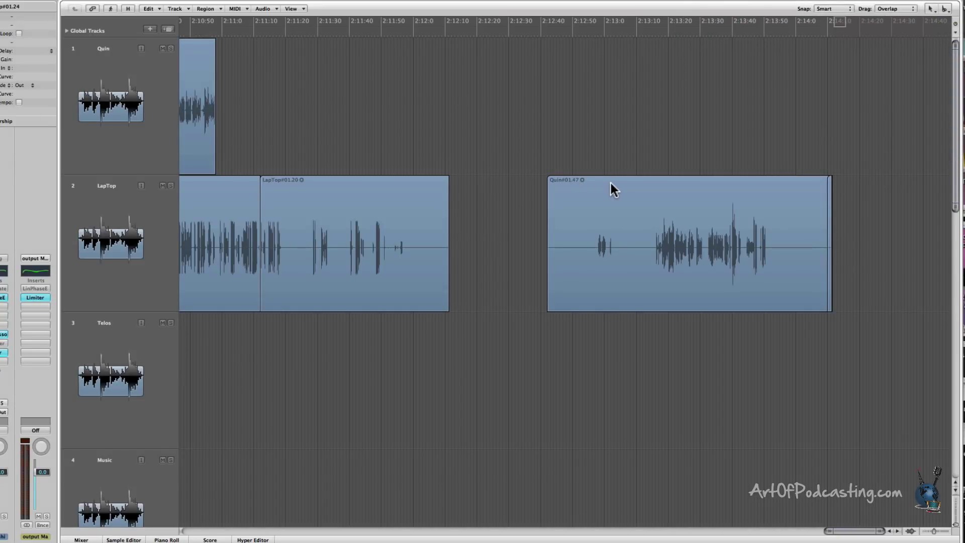
left_click(611, 183)
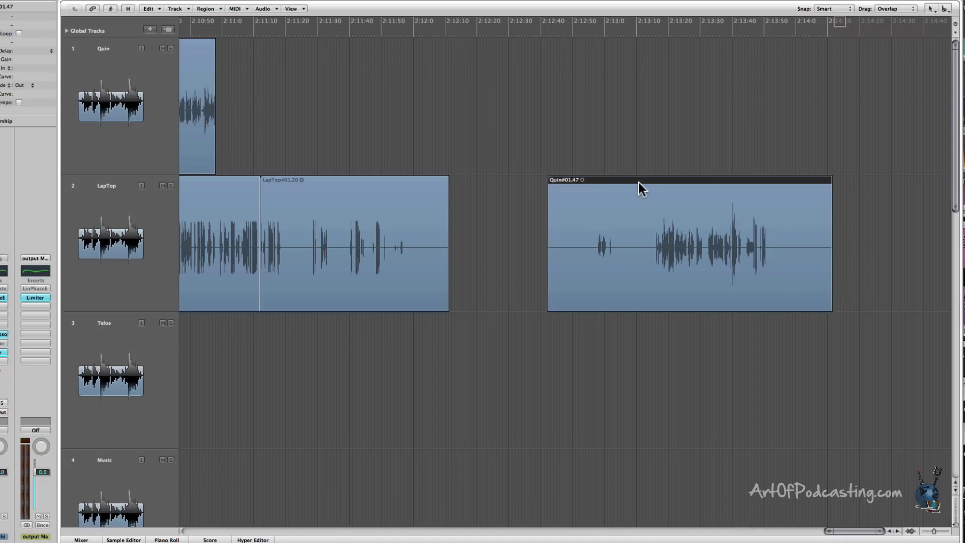
left_click_drag(639, 182, 488, 146)
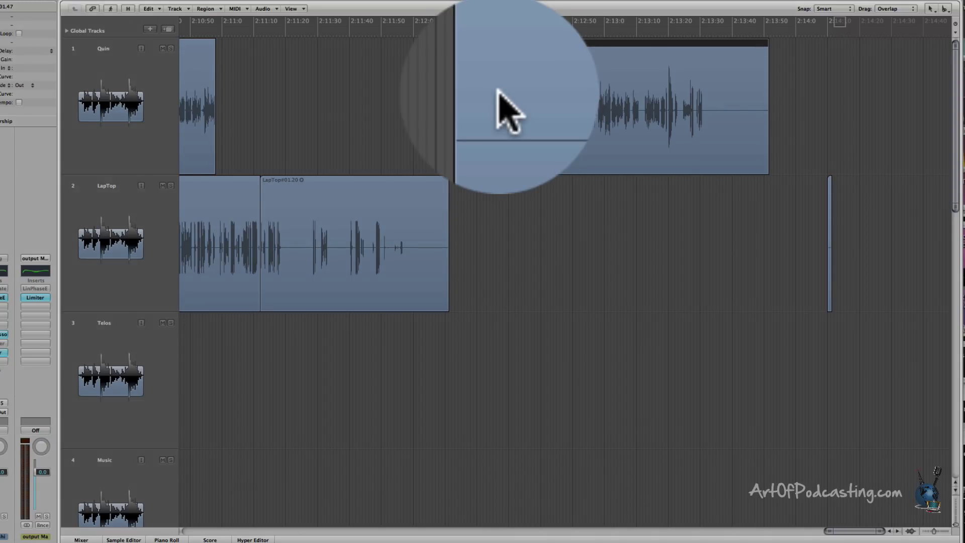
key("super")
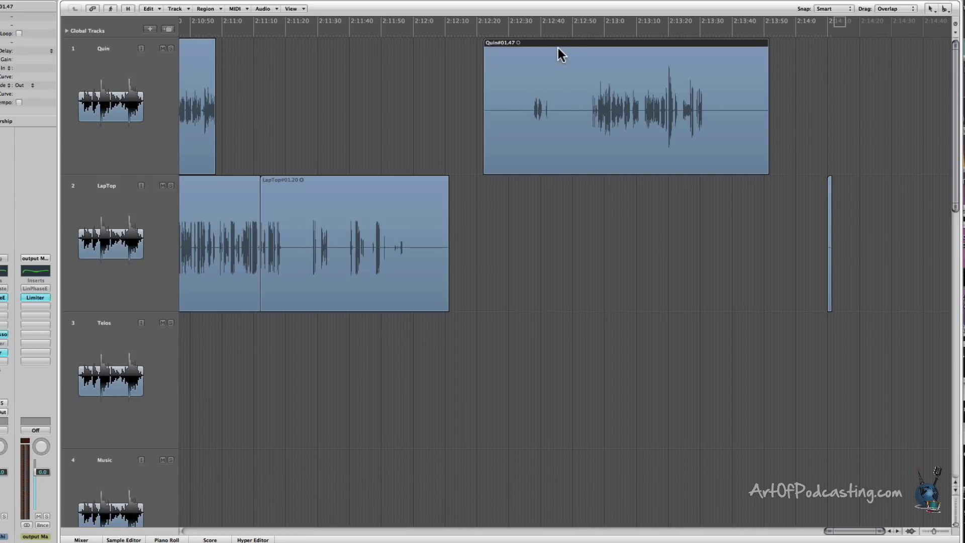
left_click_drag(558, 48, 483, 80)
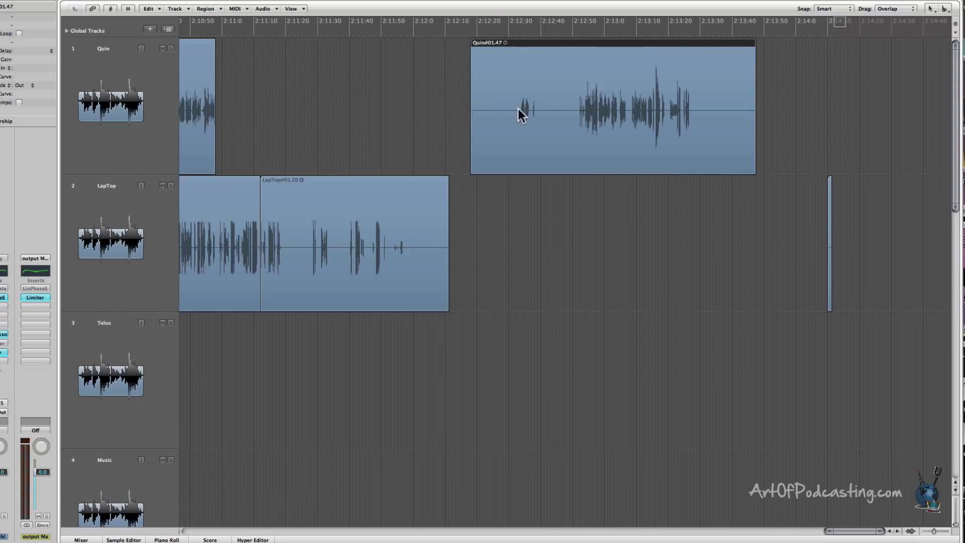
- Split the Quin region three times and move Quin#01.59 and Quin#01.60 onto the LapTop track
key("super")
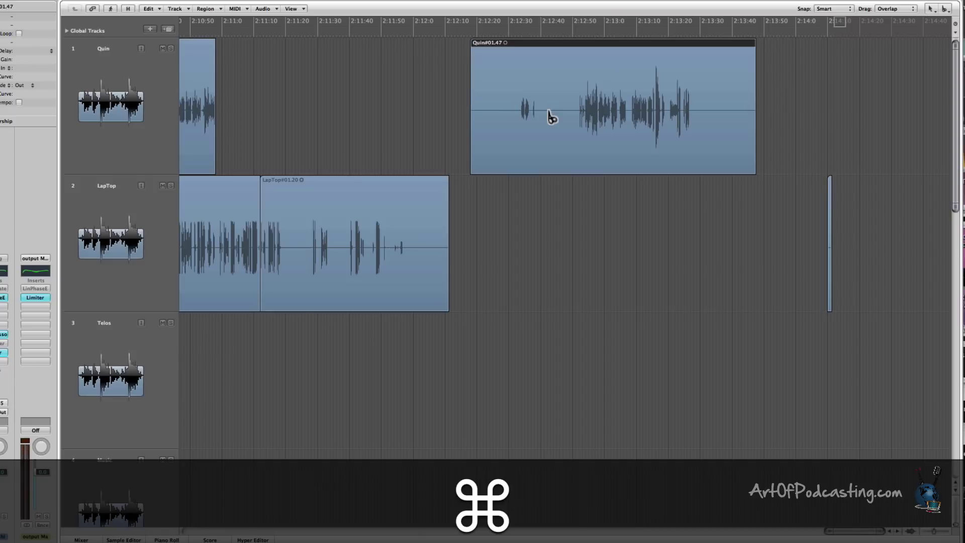
left_click(548, 113)
left_click(605, 113)
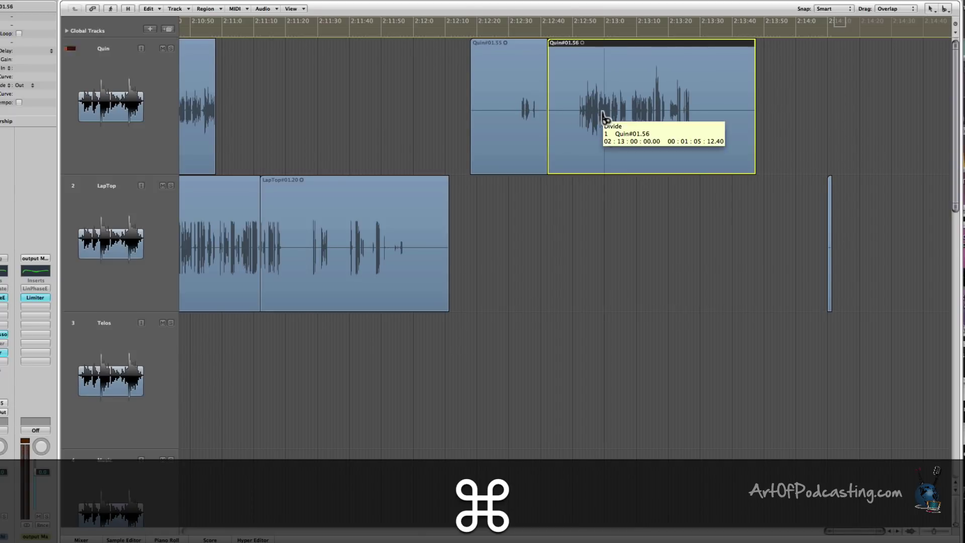
left_click(668, 114)
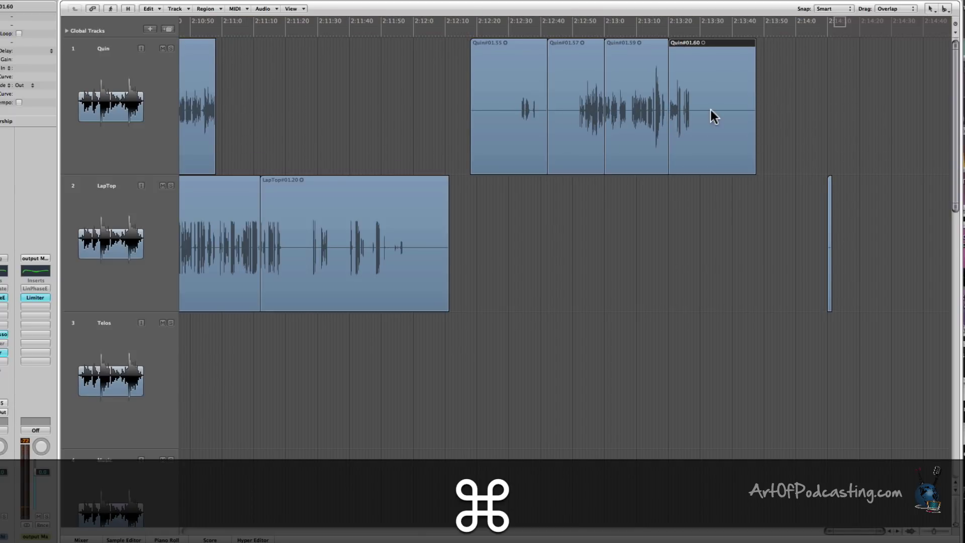
left_click(625, 55, "shift")
left_click_drag(625, 56, 622, 215)
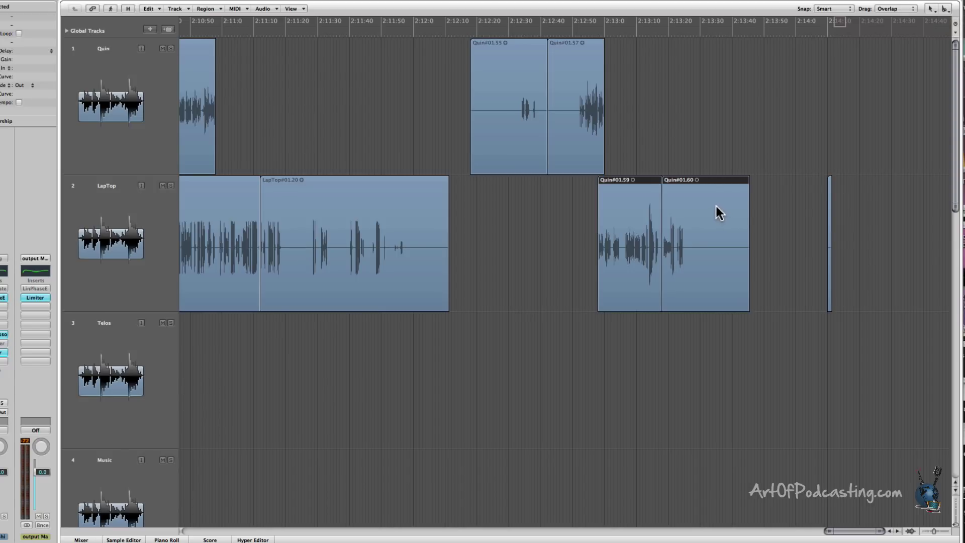
- Deselect the moved Quin pieces and choose the Pointer Tool from the Esc tool menu
left_click(945, 9)
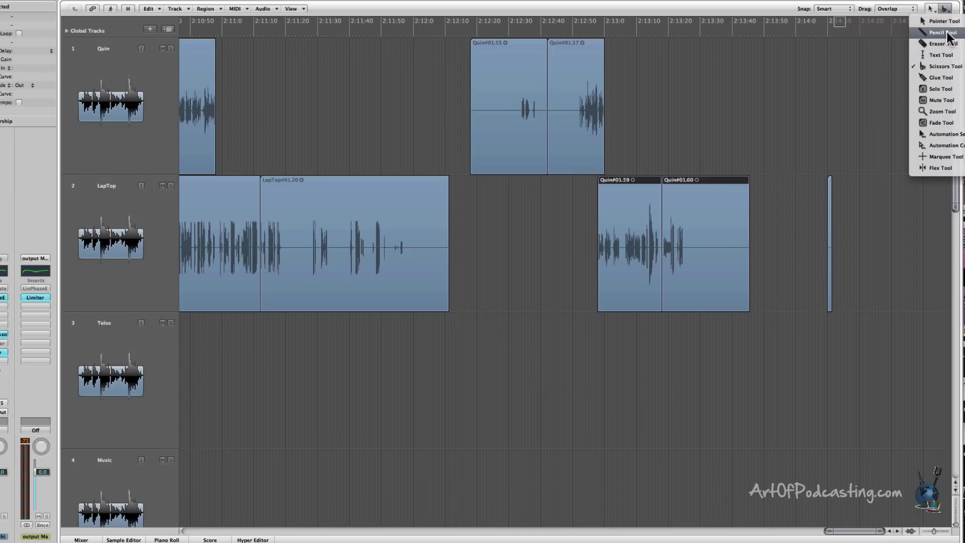
left_click(950, 8)
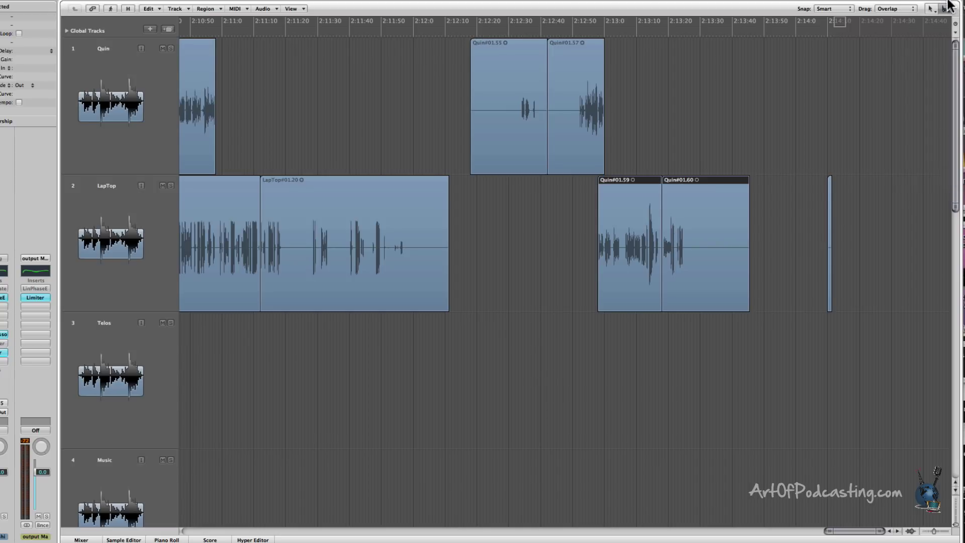
left_click(553, 308)
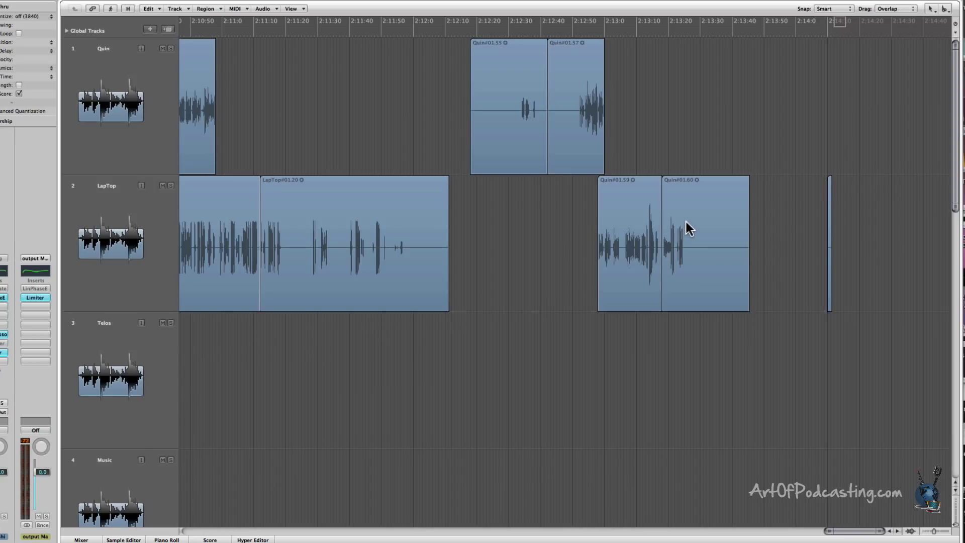
key("Escape")
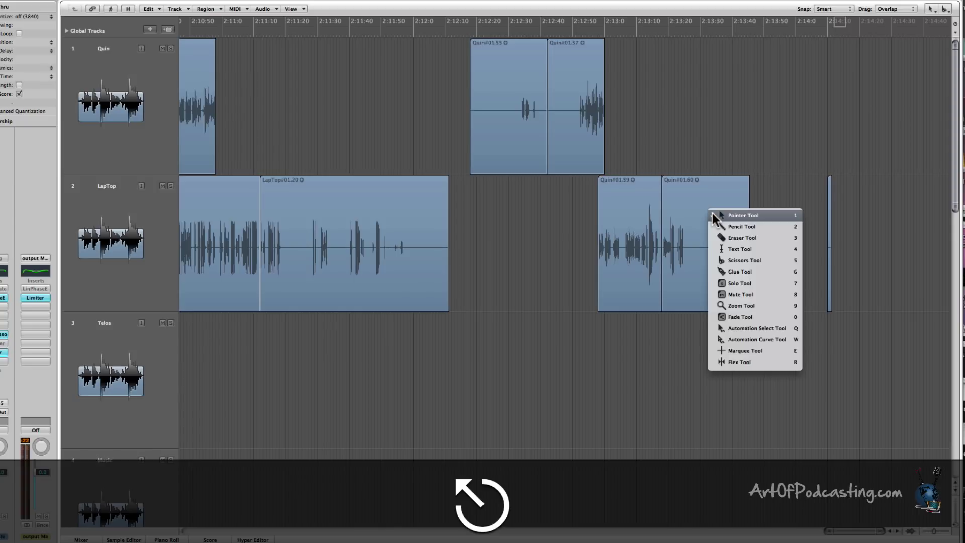
left_click(713, 214)
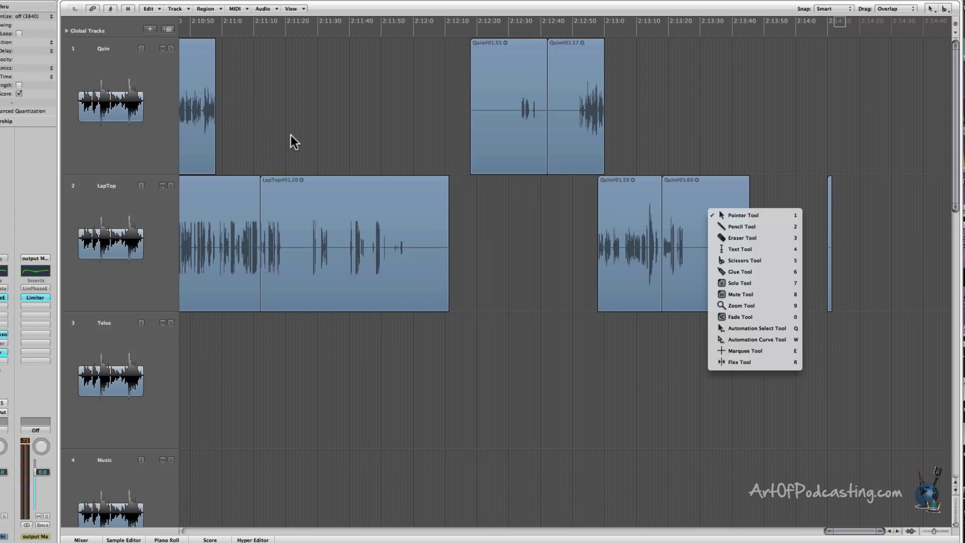
key("Escape")
left_click(290, 135)
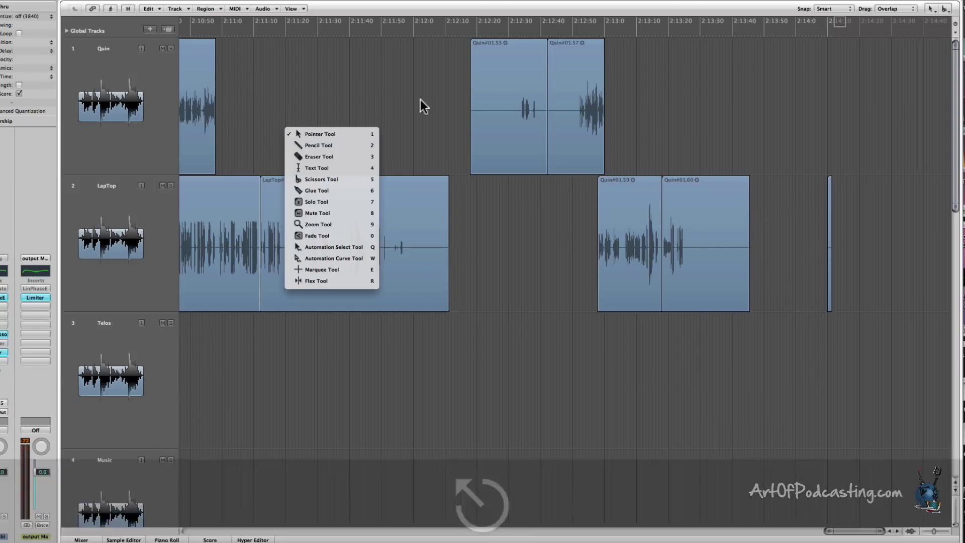
key("Escape")
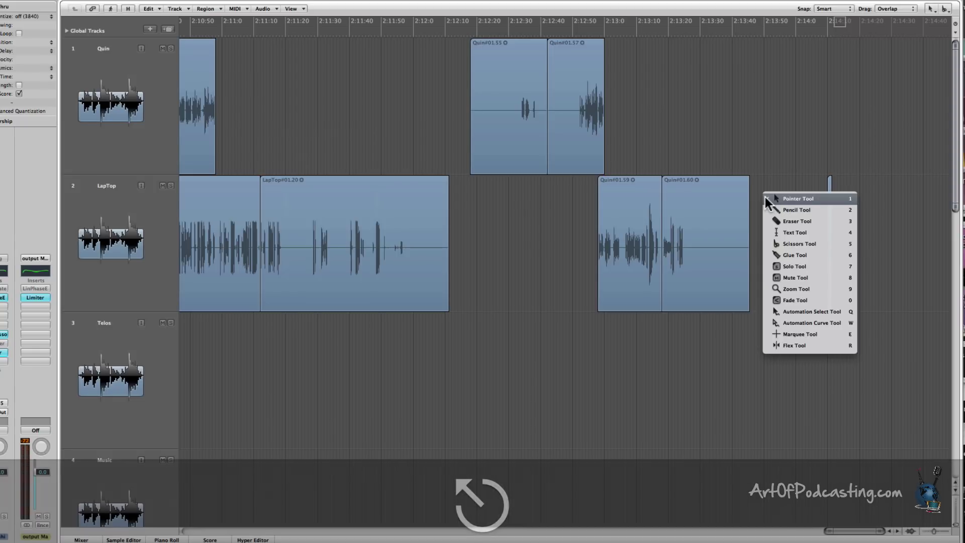
key("Escape")
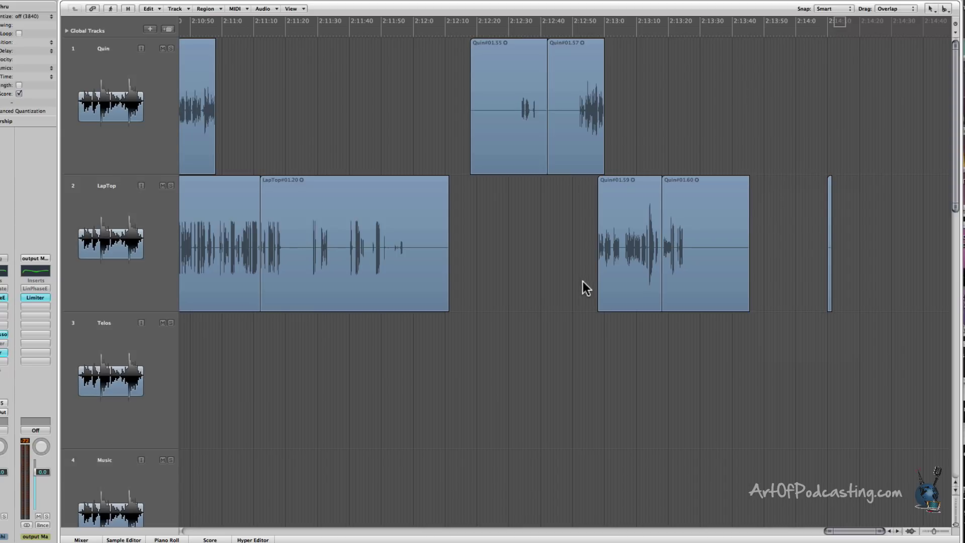
- Add a fade-in to Quin#01.59 with the Fade Tool and nudge it earlier on LapTop
key("Escape")
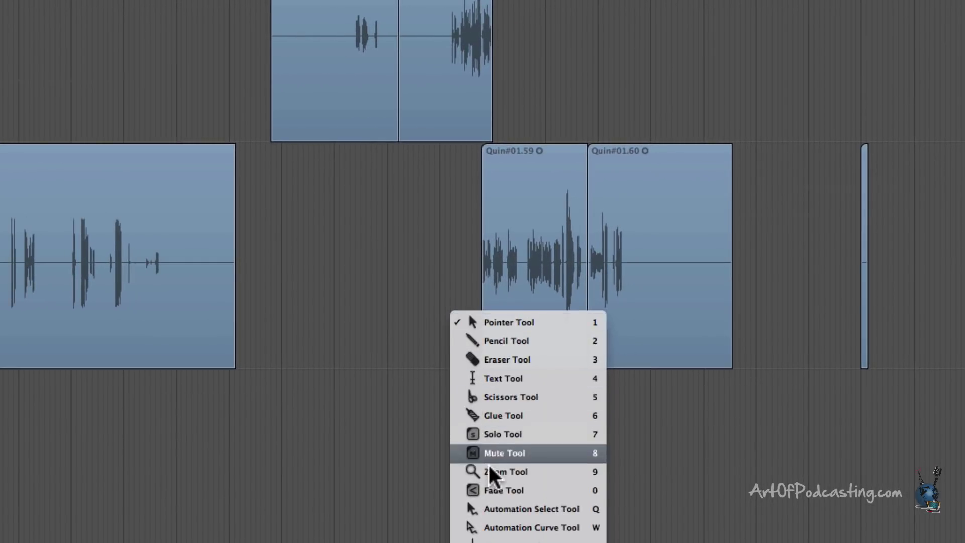
left_click(490, 490)
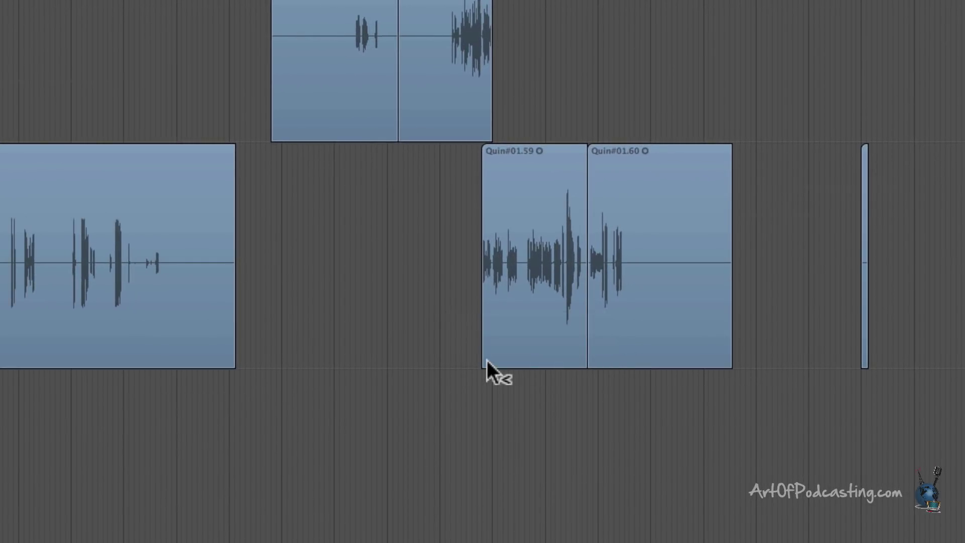
left_click_drag(483, 362, 530, 362)
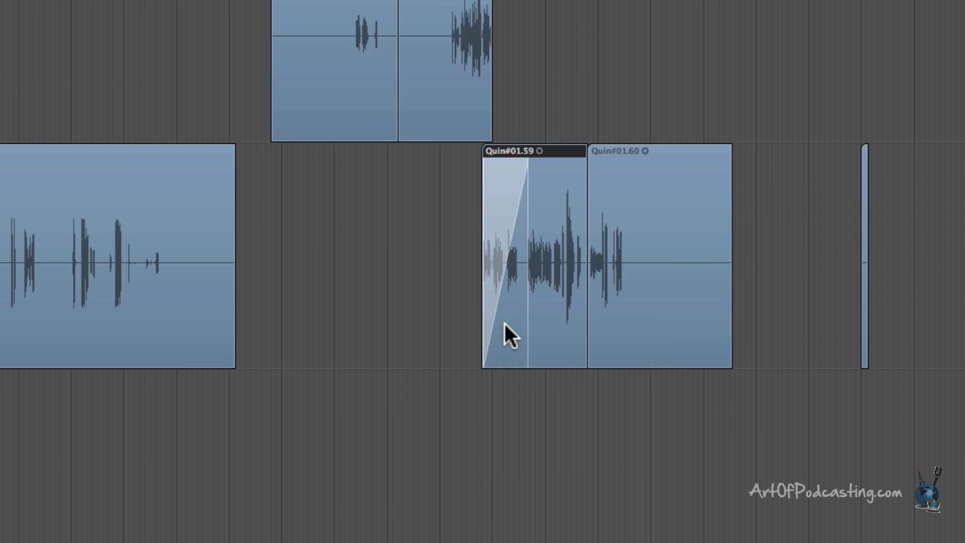
left_click_drag(539, 143, 488, 287)
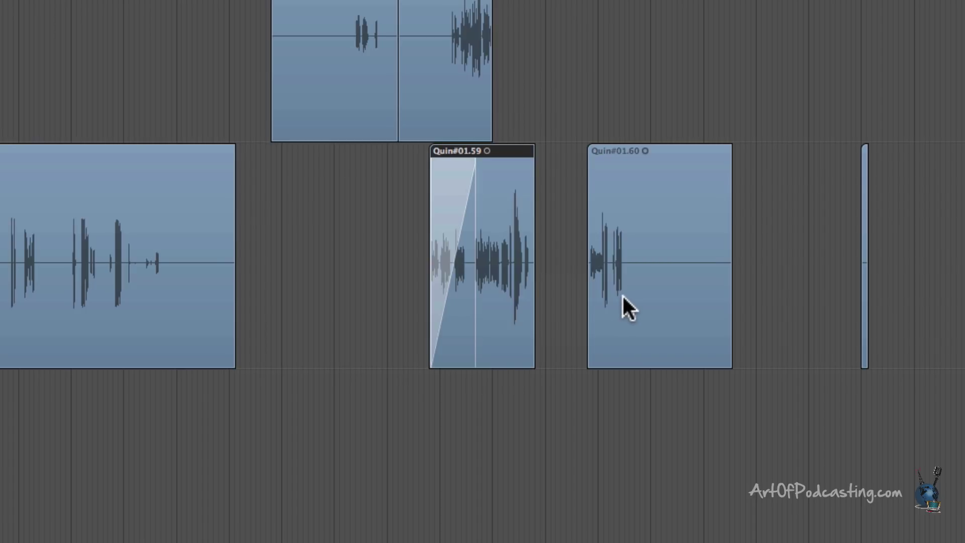
- Switch back to the Pointer Tool, then select the Scissors tool with key 5
key("Escape")
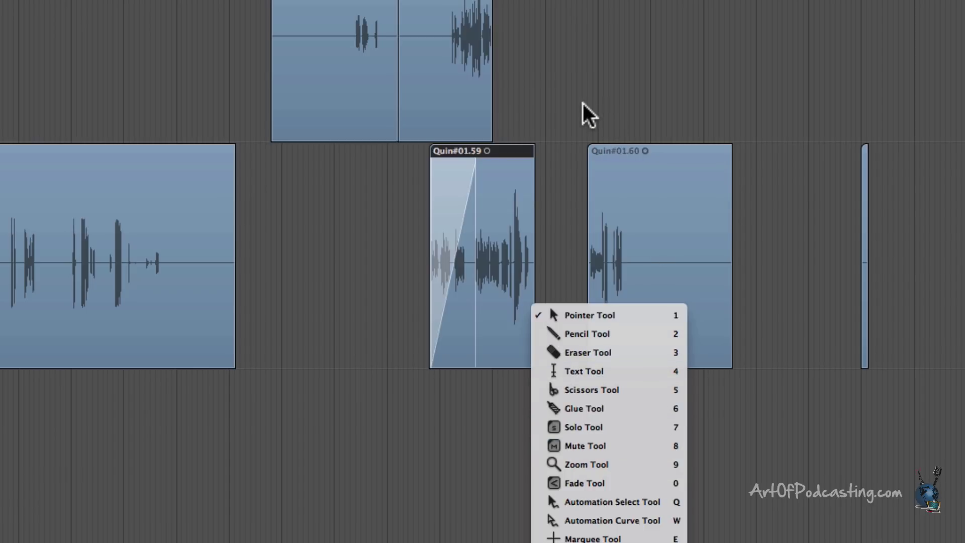
key("Escape")
key("Escape")
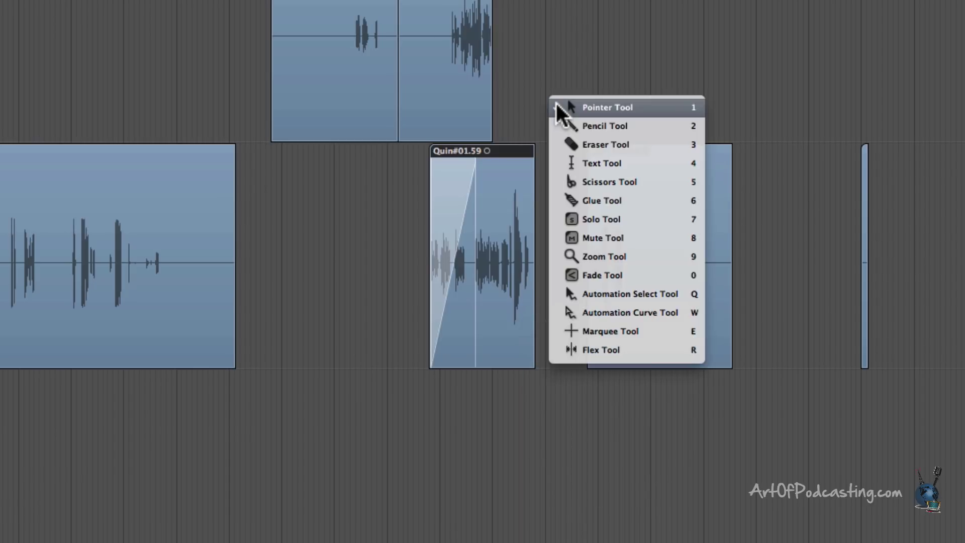
key("Escape")
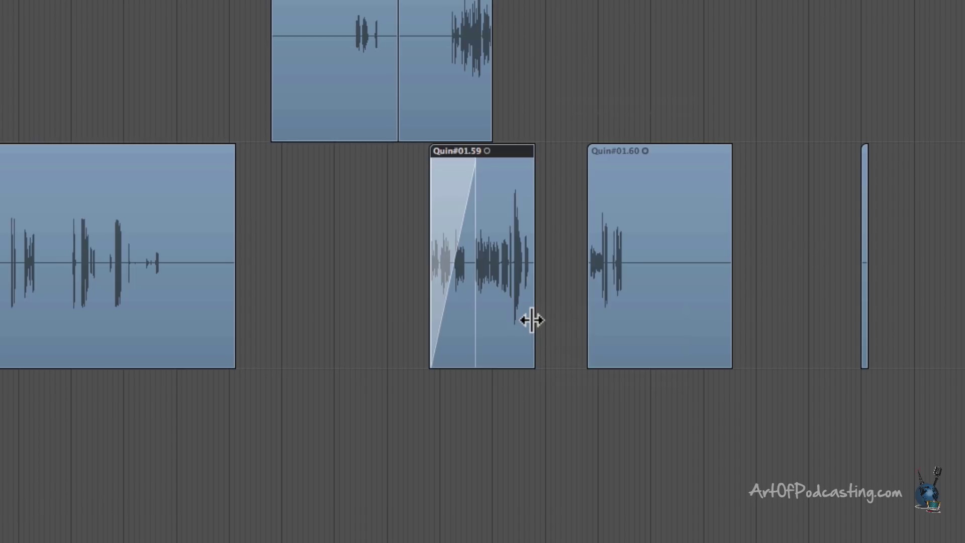
key("Escape")
key("Escape")
key("Escape")
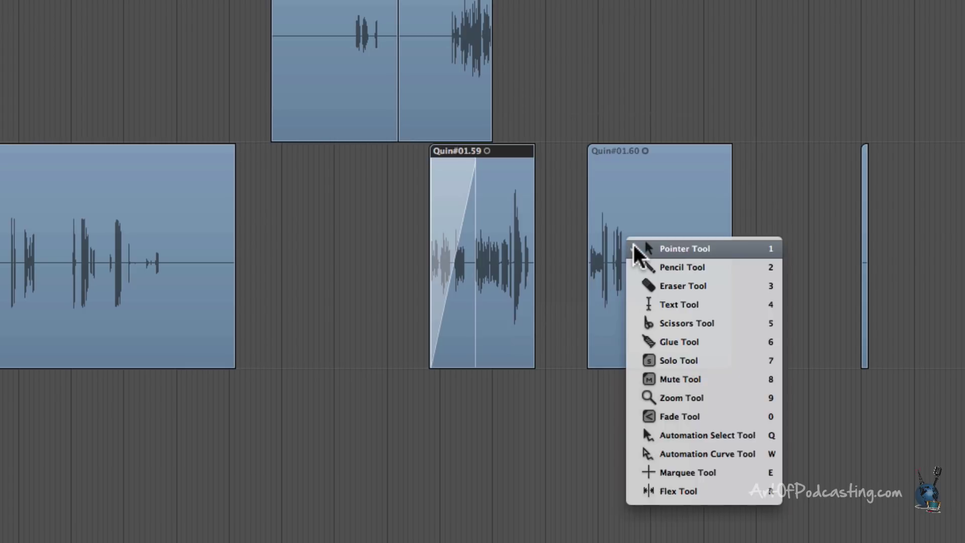
key("5")
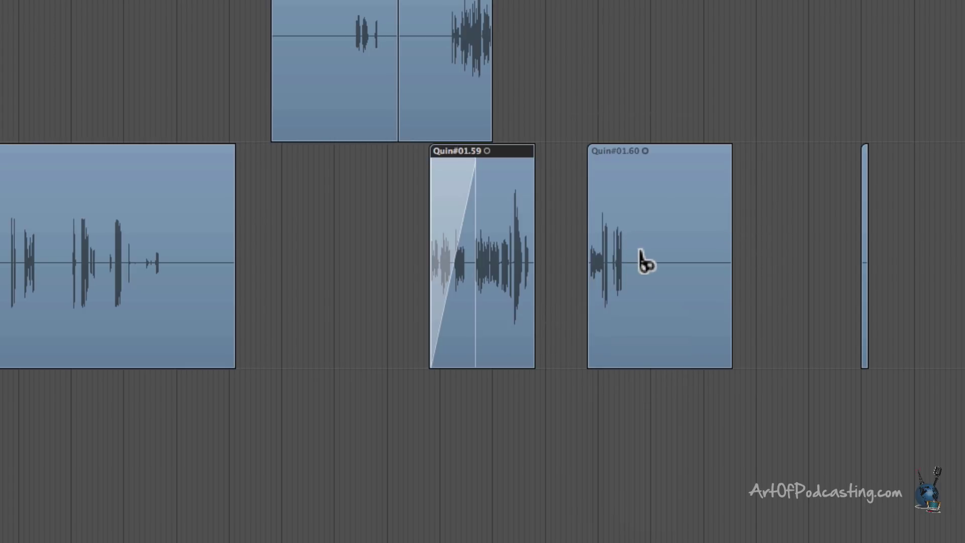